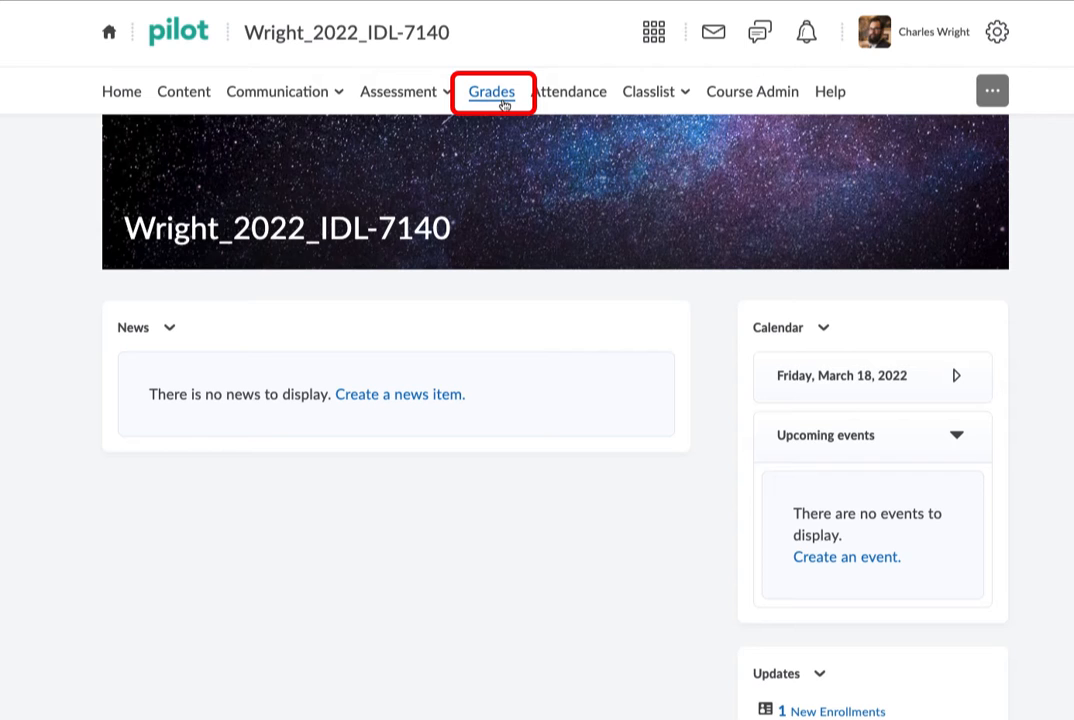
- Start a new category in the course's grade book and name it PROJECT 2
{"action": "left_click", "coordinate": [504, 105]}
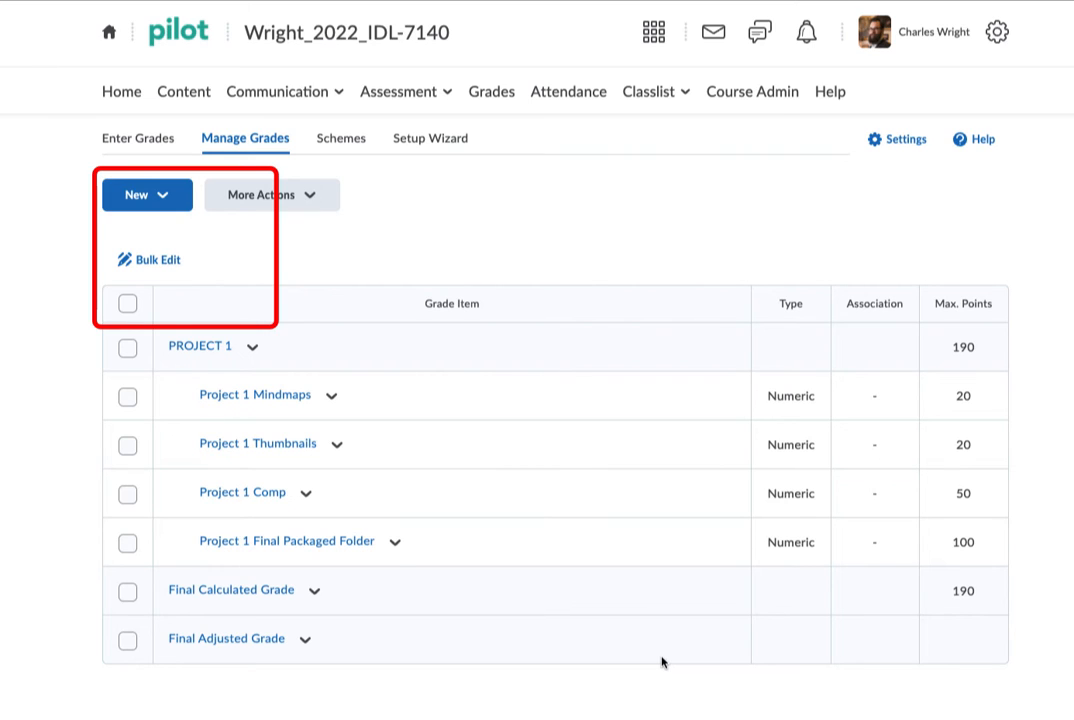
{"action": "left_click", "coordinate": [192, 204]}
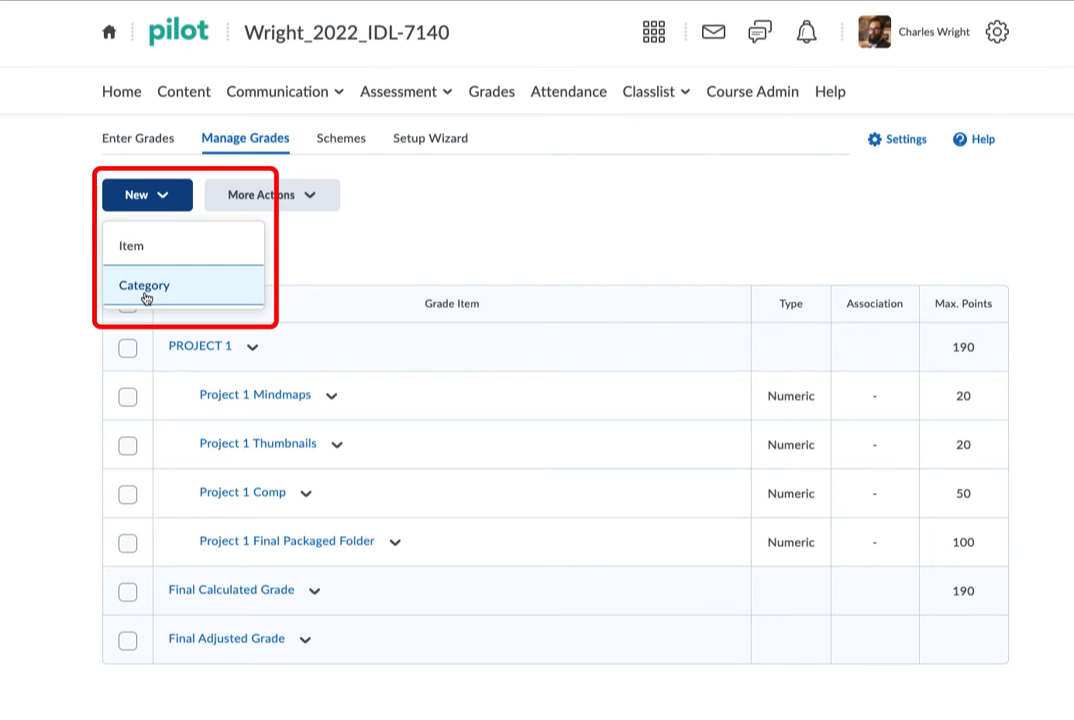
{"action": "left_click", "coordinate": [204, 299]}
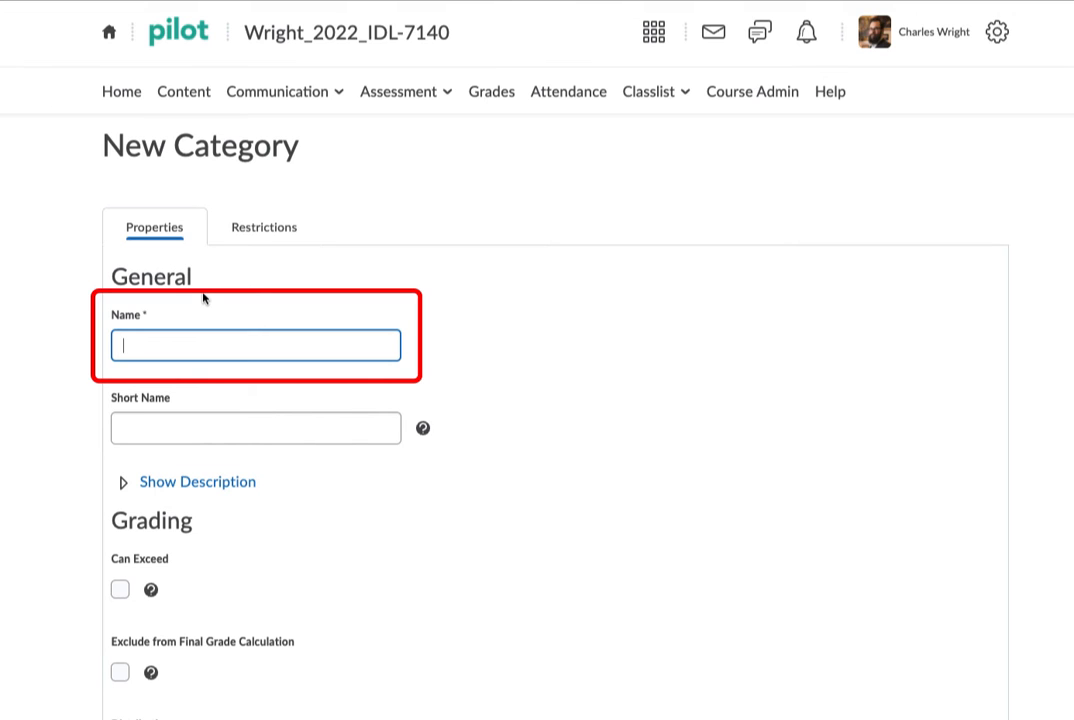
{"action": "type", "text": "PROJECT 2"}
{"action": "scroll", "coordinate": [532, 350], "scroll_direction": "down", "scroll_amount": 1}
{"action": "scroll", "coordinate": [532, 350], "scroll_direction": "up", "scroll_amount": 1}
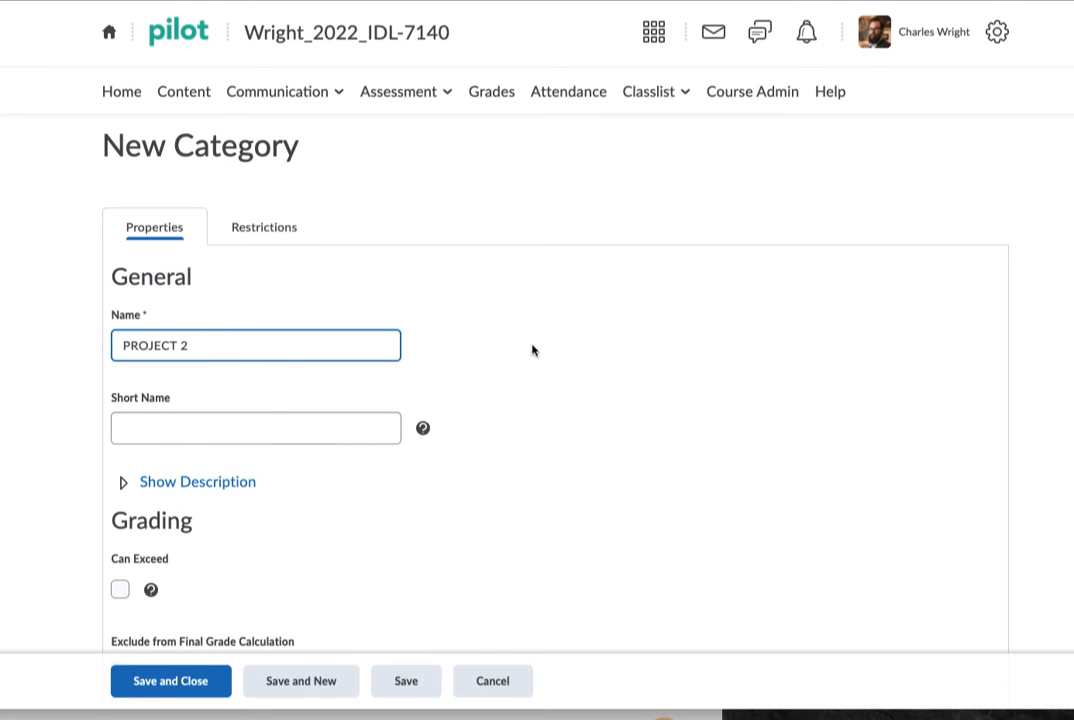
- Review the new category's grading and display options, then save and close the category
{"action": "scroll", "coordinate": [532, 350], "scroll_direction": "down", "scroll_amount": 3}
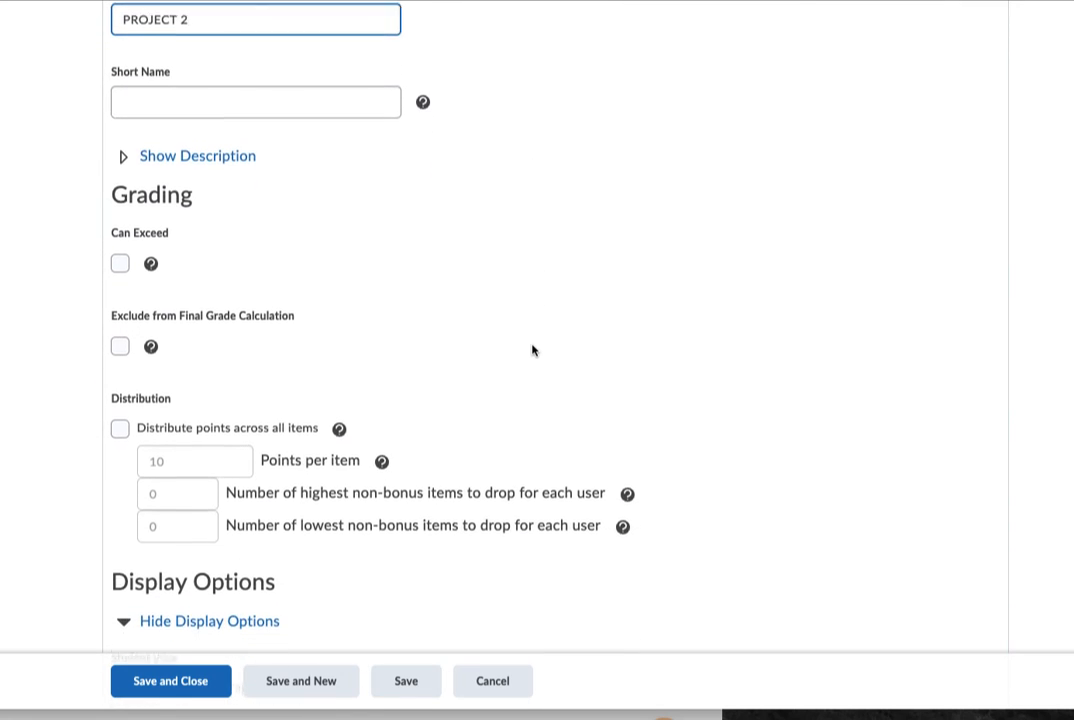
{"action": "scroll", "coordinate": [532, 350], "scroll_direction": "down", "scroll_amount": 3}
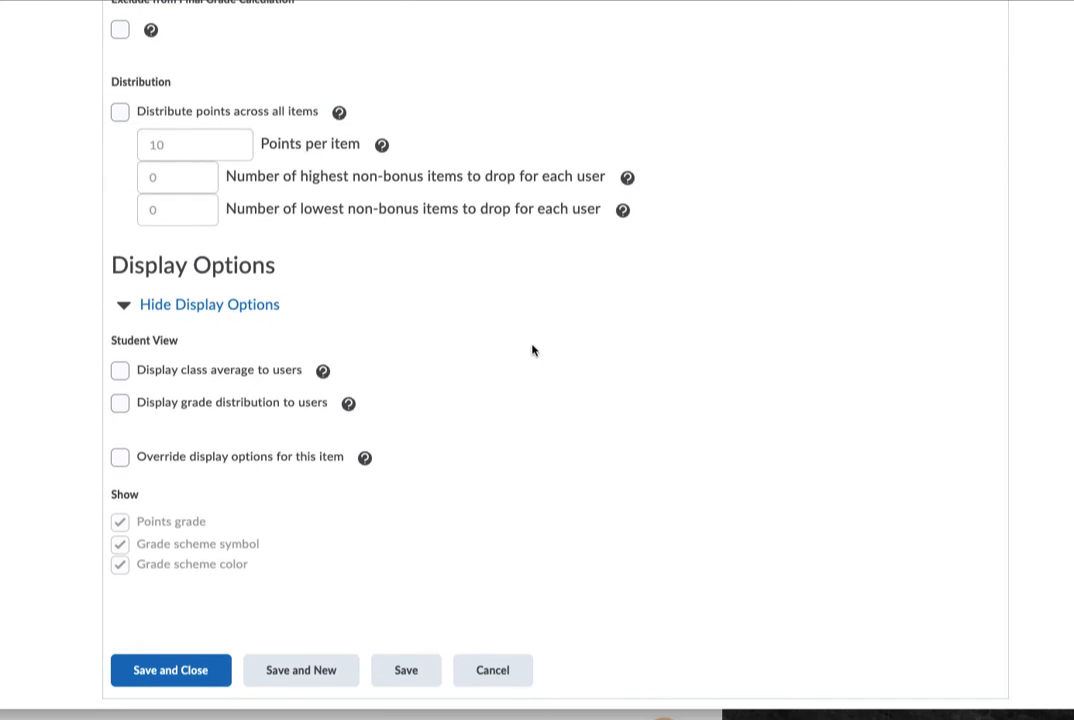
{"action": "scroll", "coordinate": [532, 350], "scroll_direction": "up", "scroll_amount": 3}
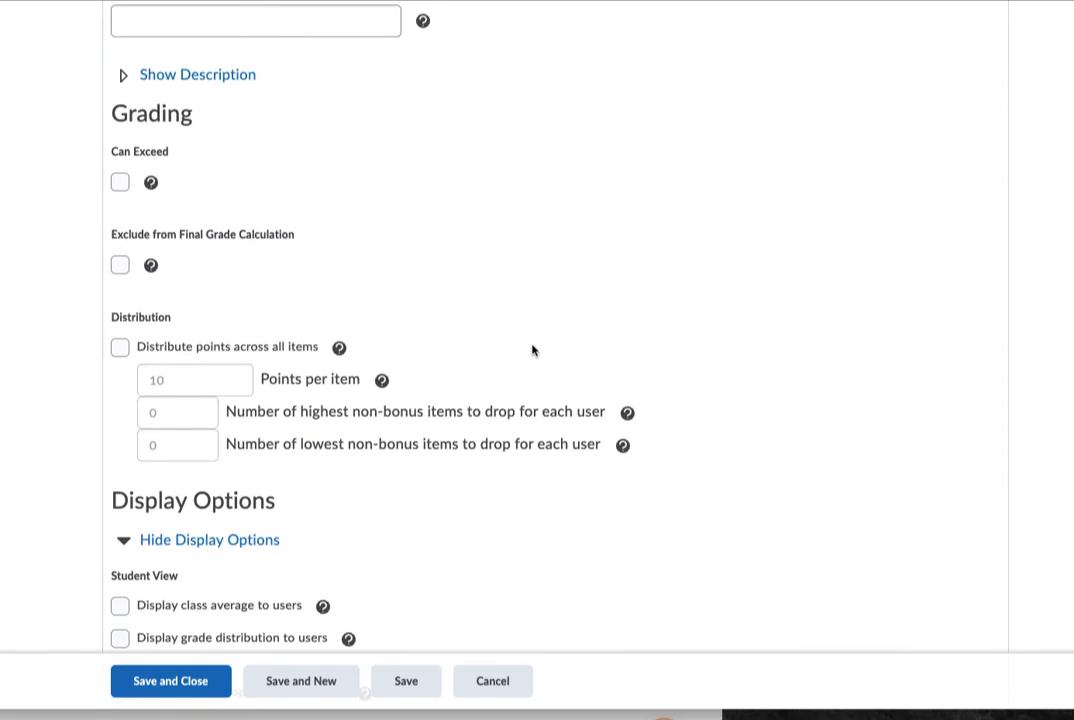
{"action": "scroll", "coordinate": [532, 350], "scroll_direction": "up", "scroll_amount": 3}
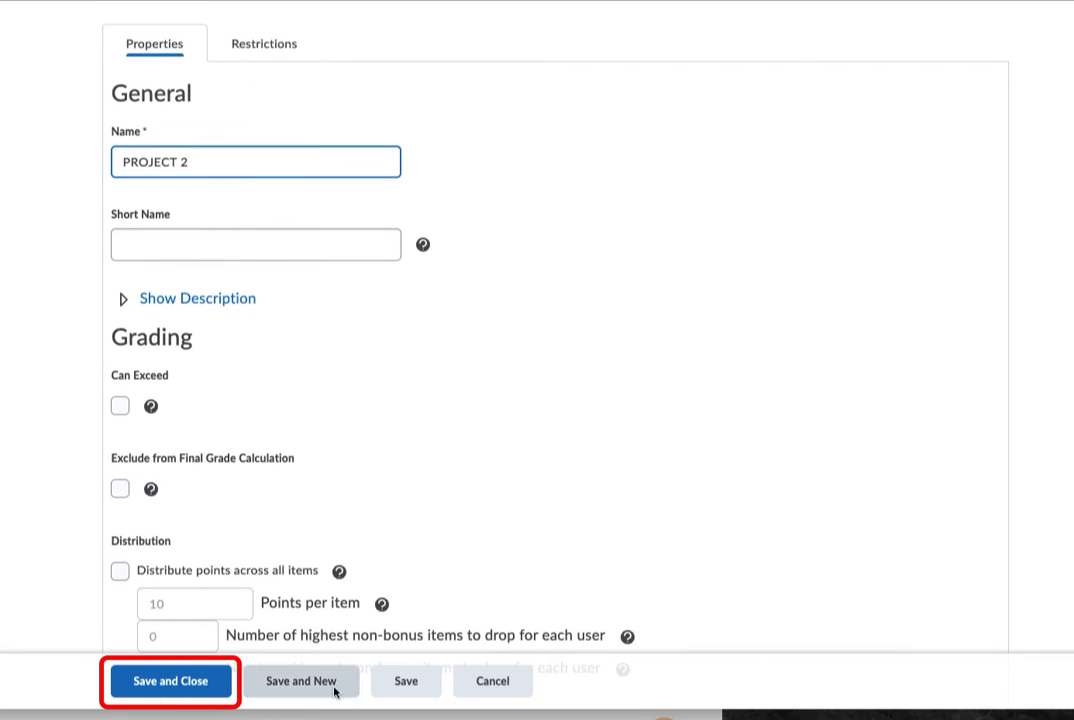
{"action": "left_click", "coordinate": [198, 681]}
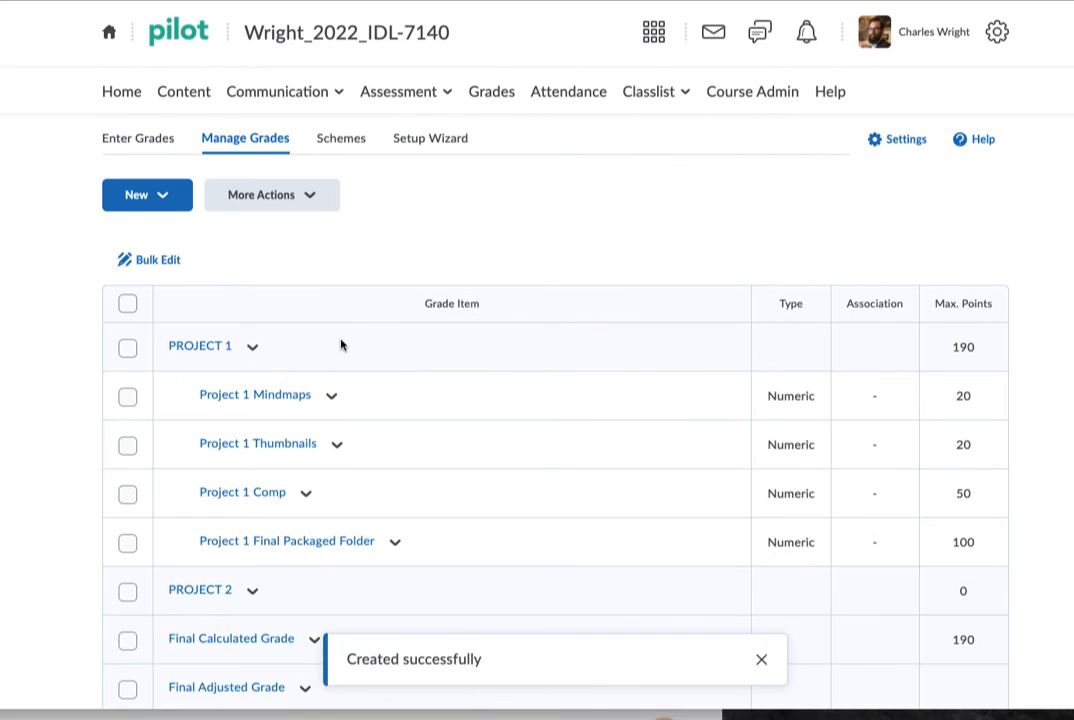
- Start a new numeric grade item and name it "Project 2 - Brainstorming"
{"action": "scroll", "coordinate": [340, 345], "scroll_direction": "down", "scroll_amount": 1}
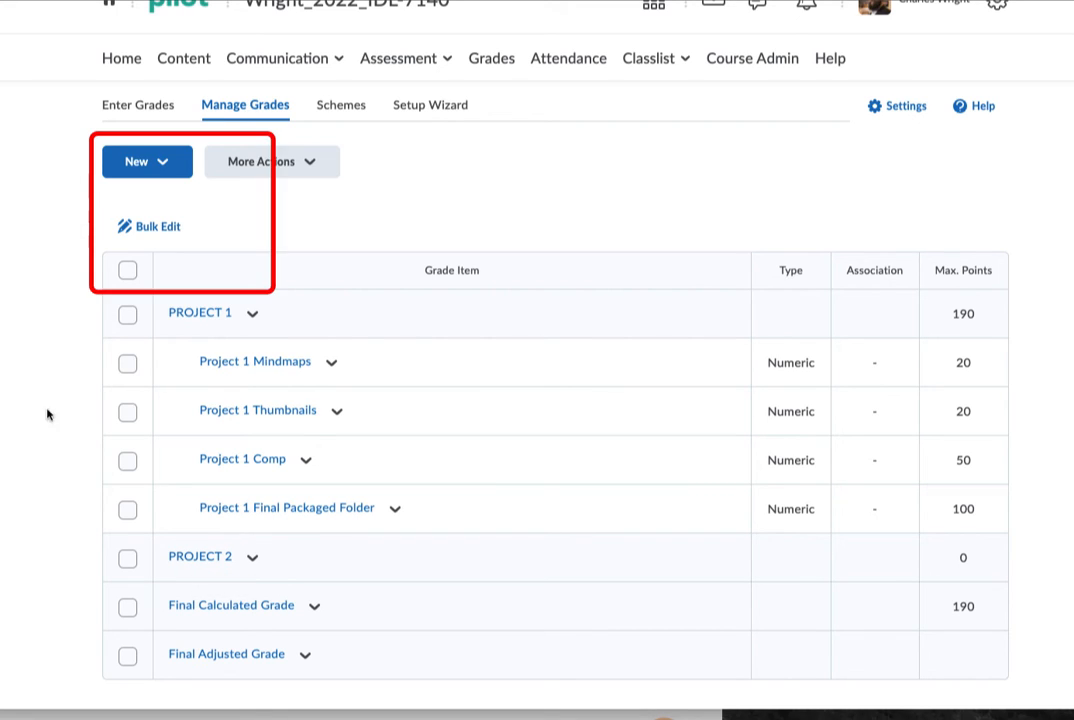
{"action": "left_click", "coordinate": [180, 170]}
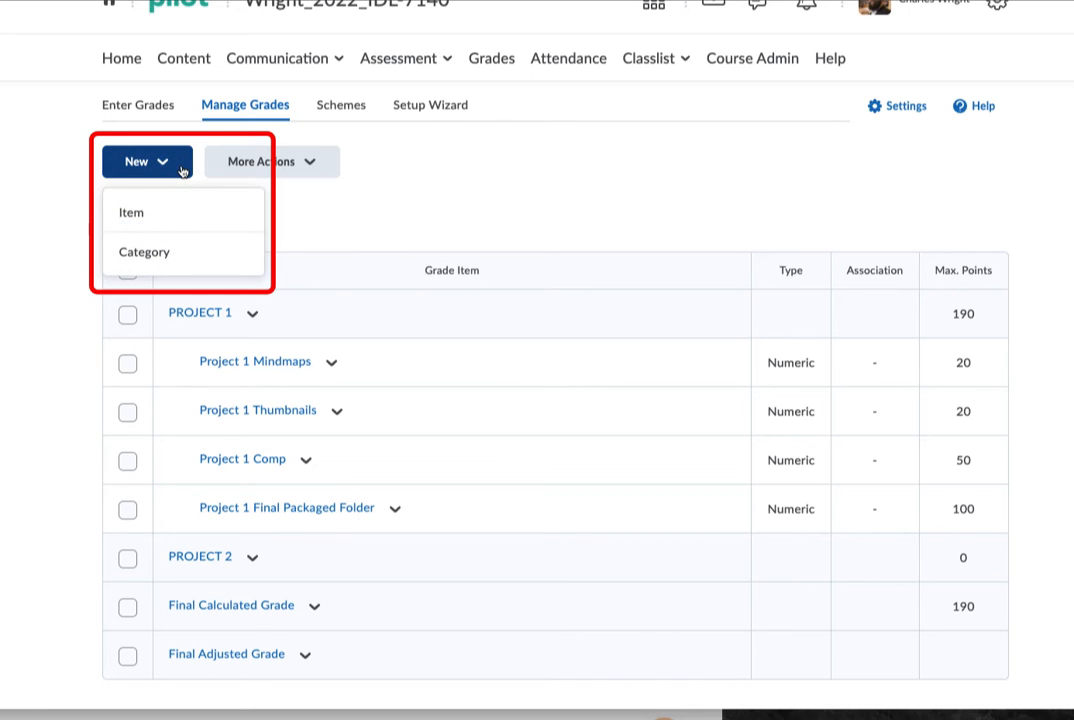
{"action": "left_click", "coordinate": [194, 217]}
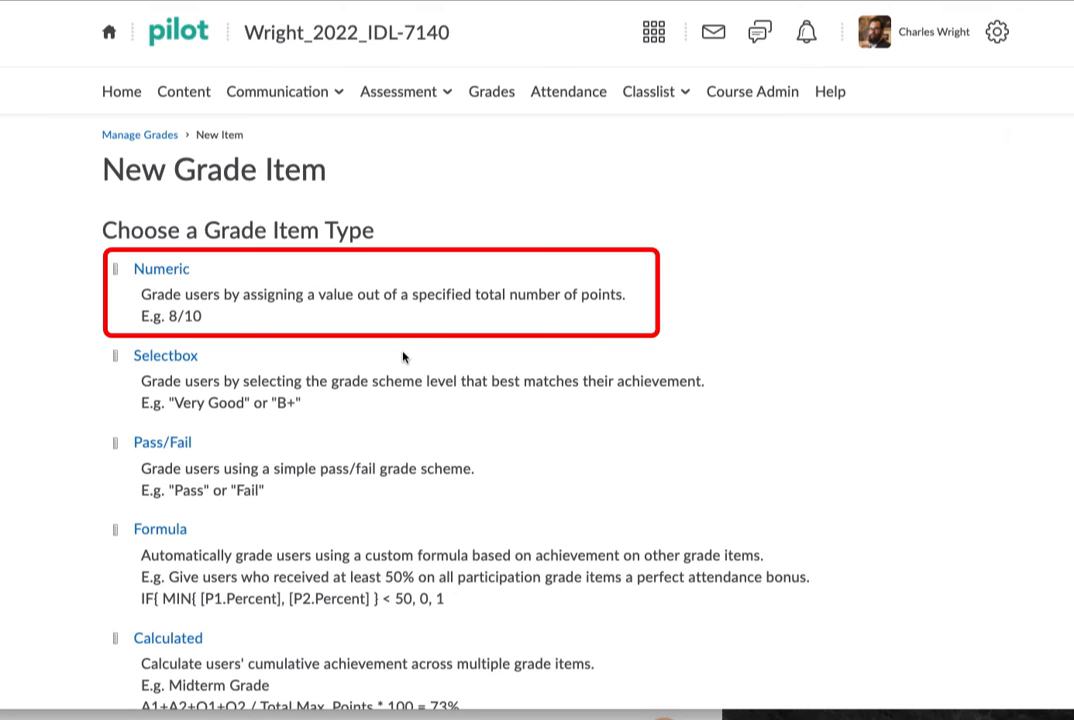
{"action": "left_click", "coordinate": [176, 271]}
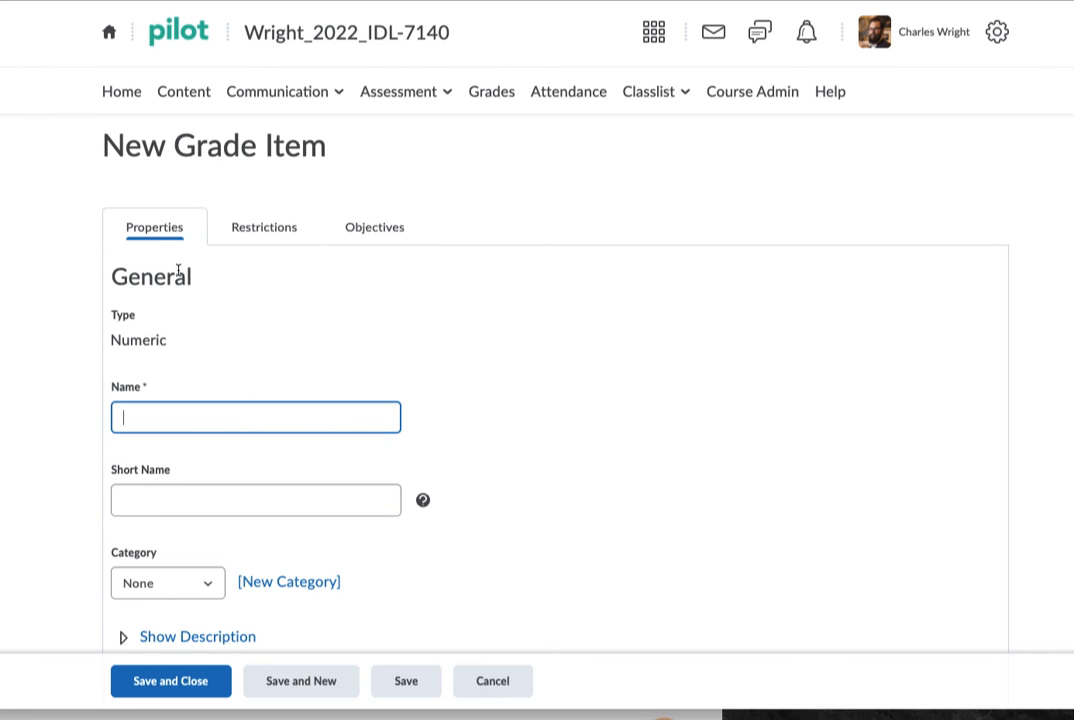
{"action": "type", "text": "Project 2 - Brainstorming"}
- Assign the grade item to the PROJECT 2 category and set its maximum points to 20
{"action": "scroll", "coordinate": [439, 449], "scroll_direction": "down", "scroll_amount": 2}
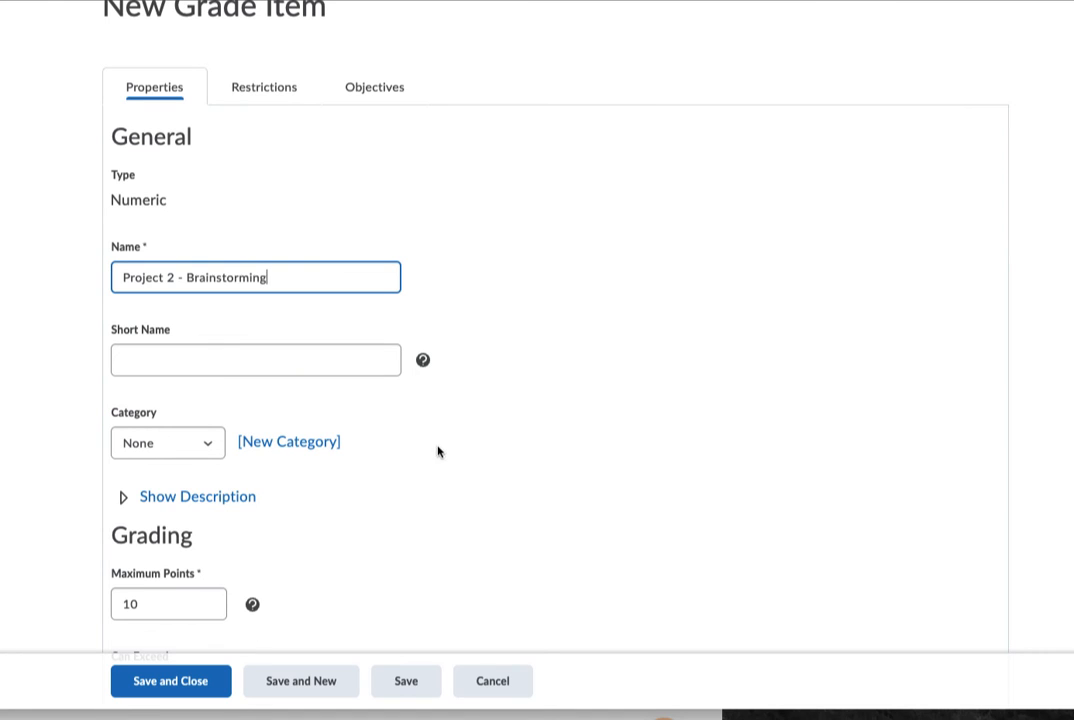
{"action": "left_click", "coordinate": [216, 453]}
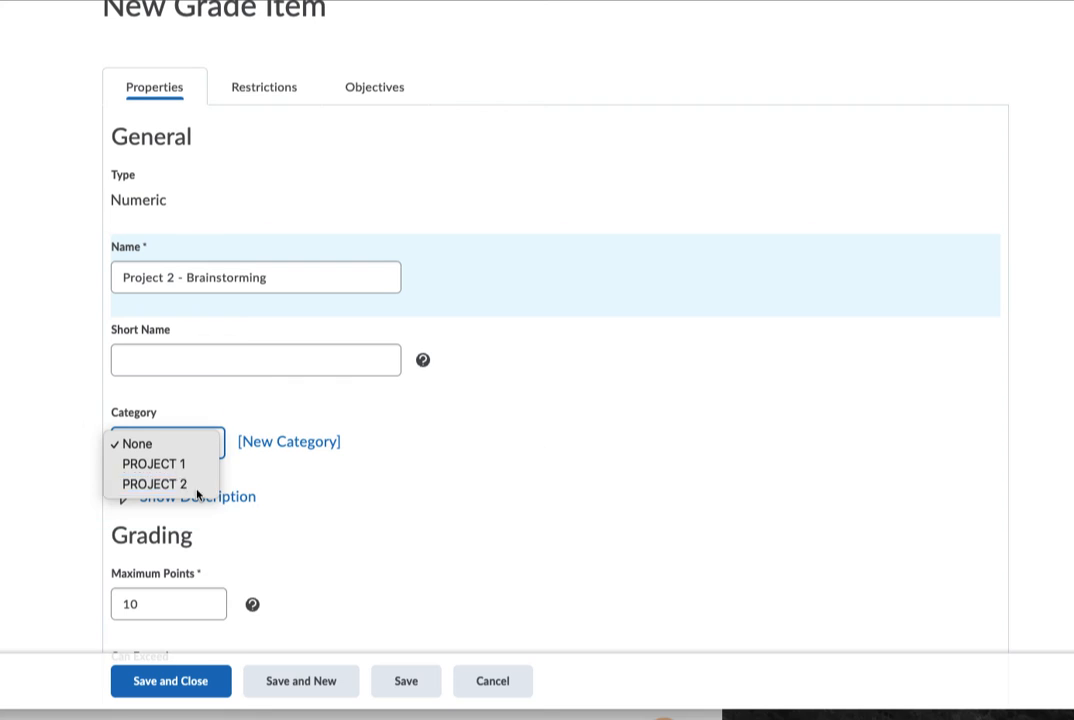
{"action": "left_click", "coordinate": [198, 491]}
{"action": "scroll", "coordinate": [435, 502], "scroll_direction": "down", "scroll_amount": 1}
{"action": "scroll", "coordinate": [435, 502], "scroll_direction": "down", "scroll_amount": 2}
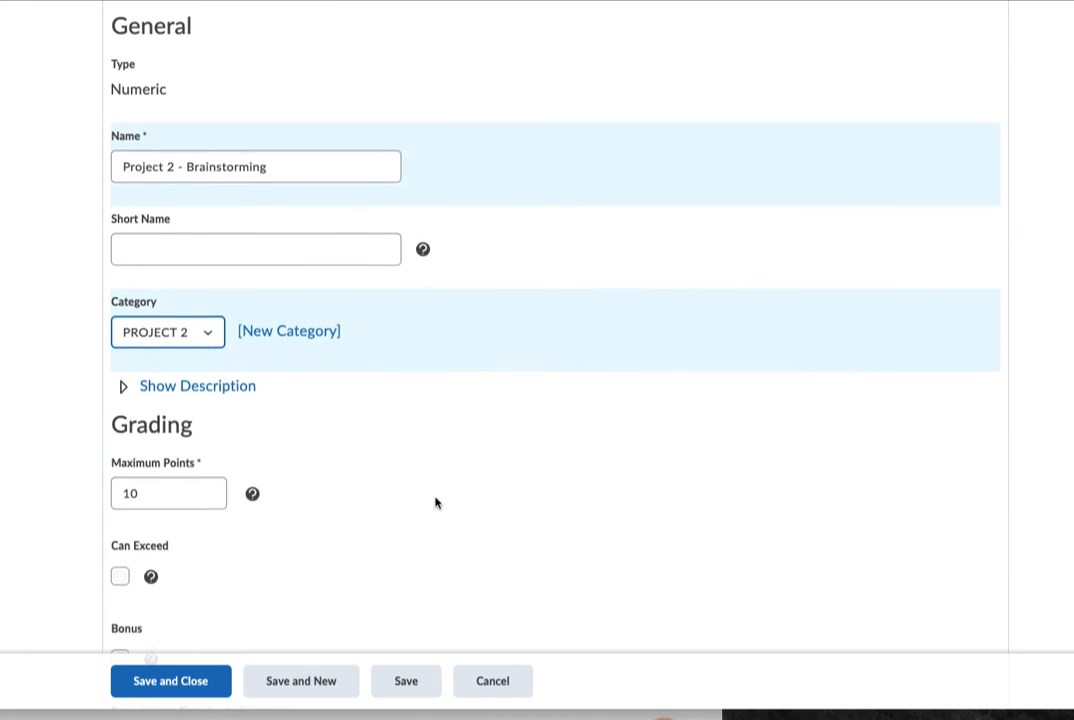
{"action": "double_click", "coordinate": [208, 484]}
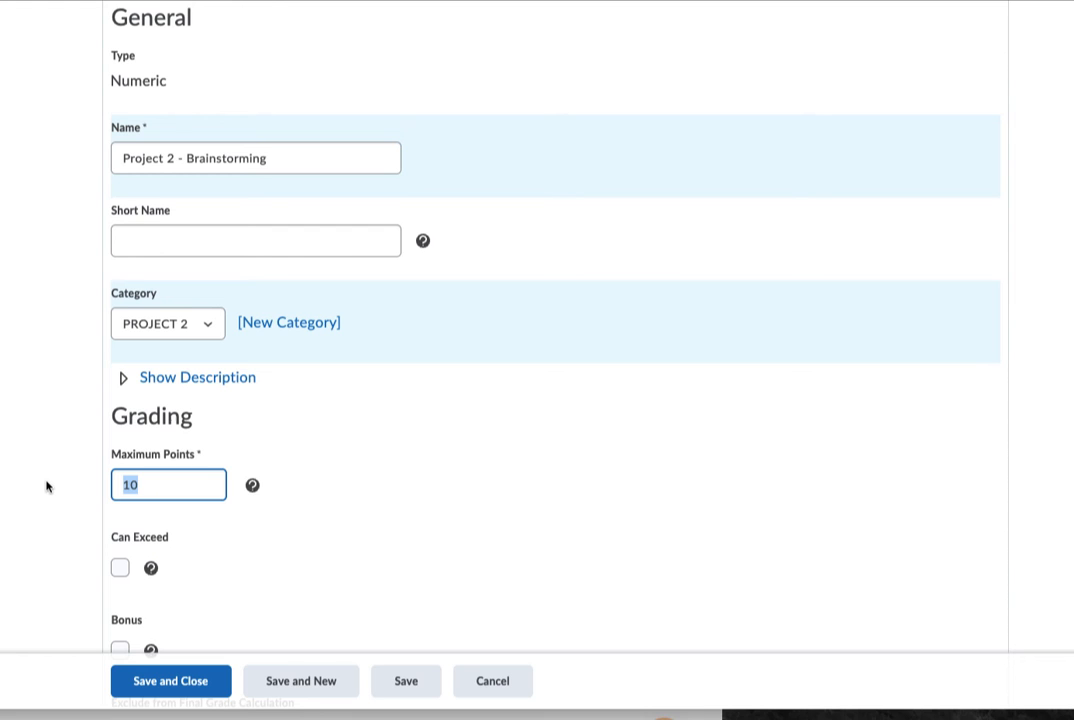
{"action": "type", "text": "20"}
- Keep the default Percentage grade scheme for the grade item, then save and close it
{"action": "scroll", "coordinate": [700, 514], "scroll_direction": "down", "scroll_amount": 5}
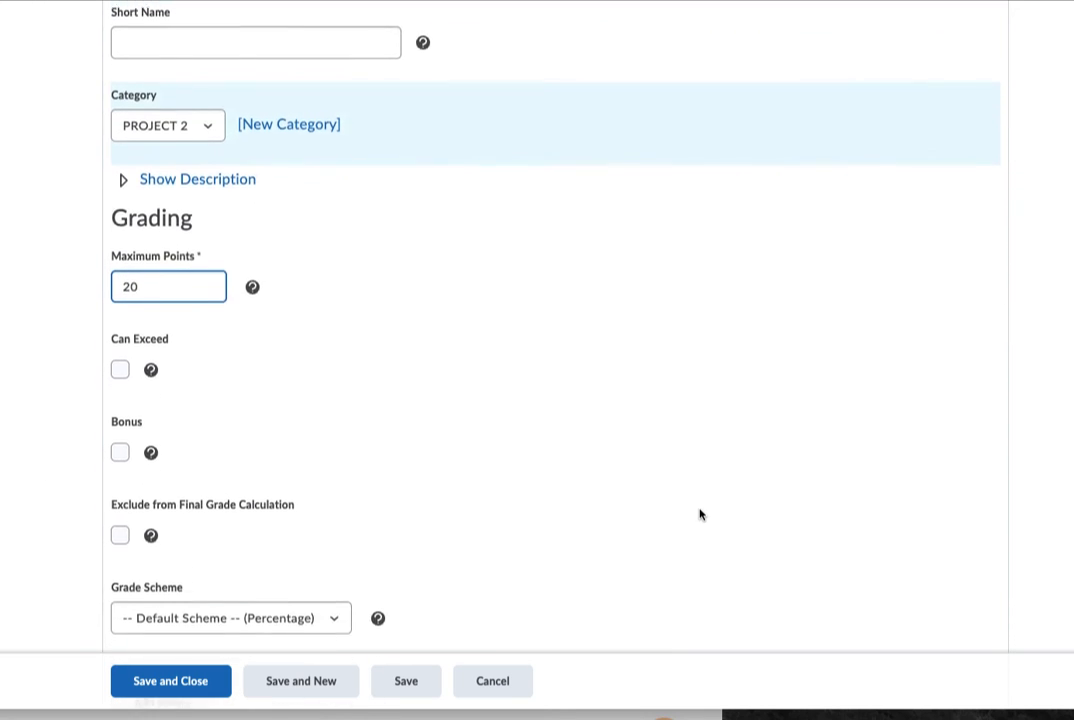
{"action": "scroll", "coordinate": [700, 514], "scroll_direction": "down", "scroll_amount": 3}
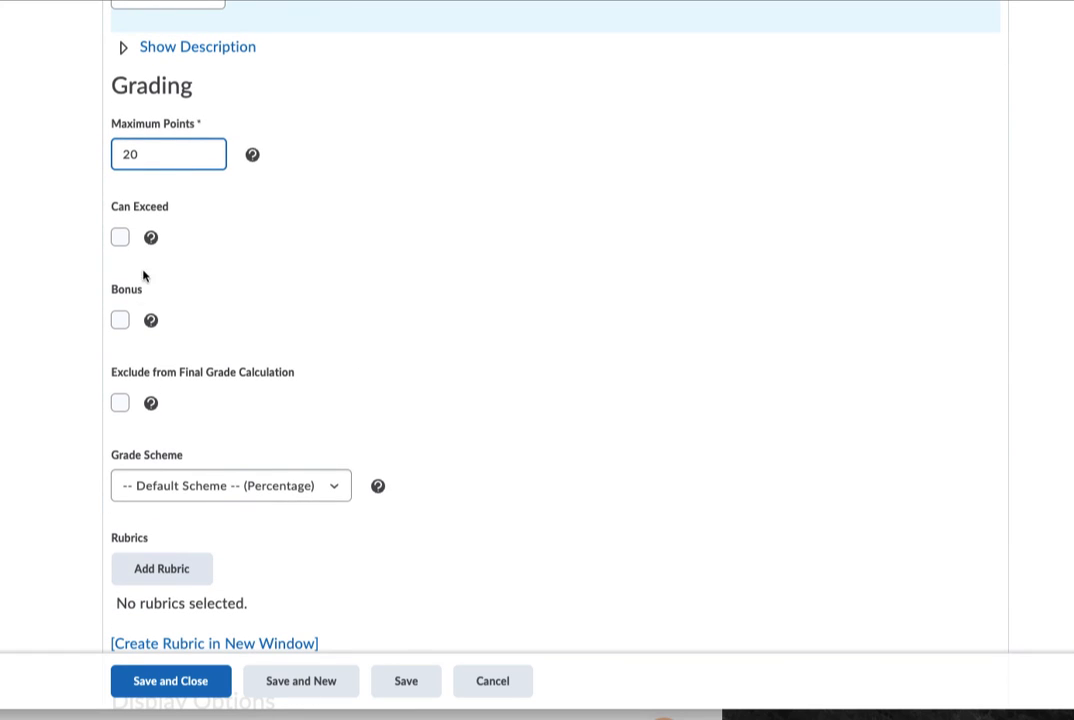
{"action": "scroll", "coordinate": [552, 463], "scroll_direction": "down", "scroll_amount": 1}
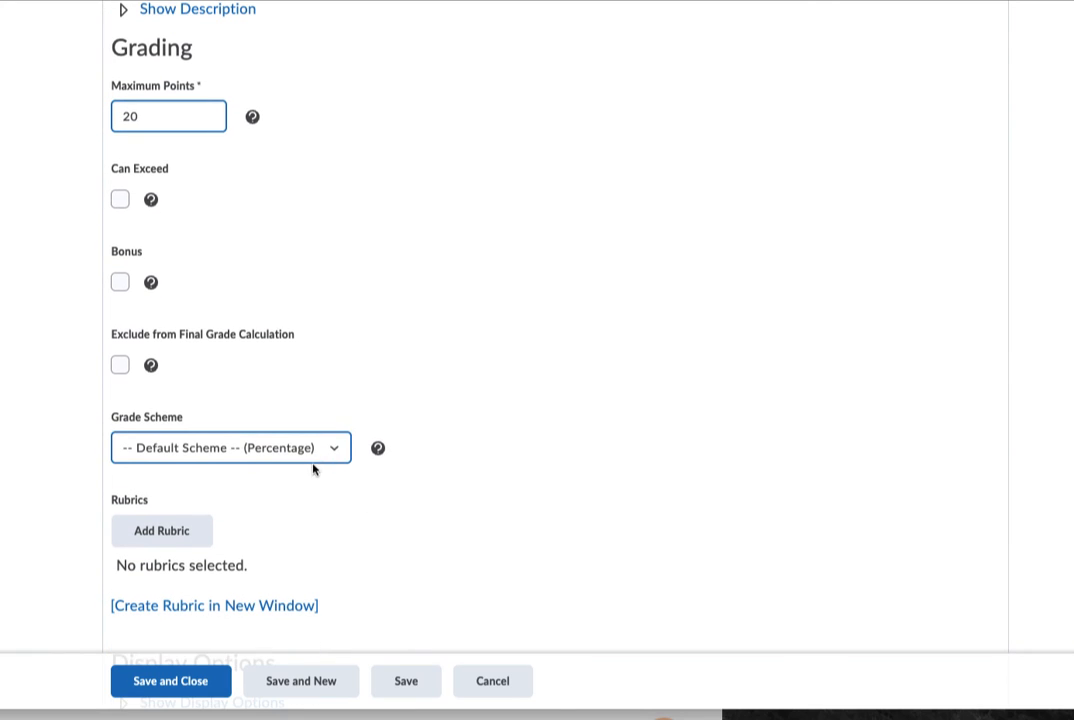
{"action": "left_click", "coordinate": [340, 449]}
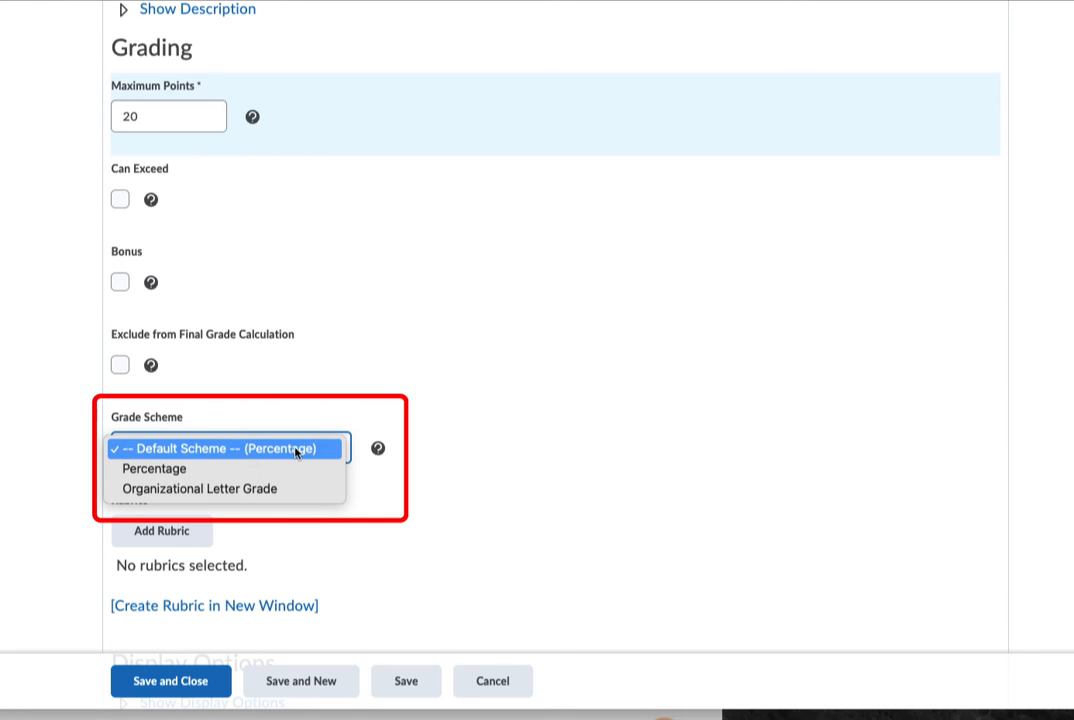
{"action": "left_click", "coordinate": [707, 461]}
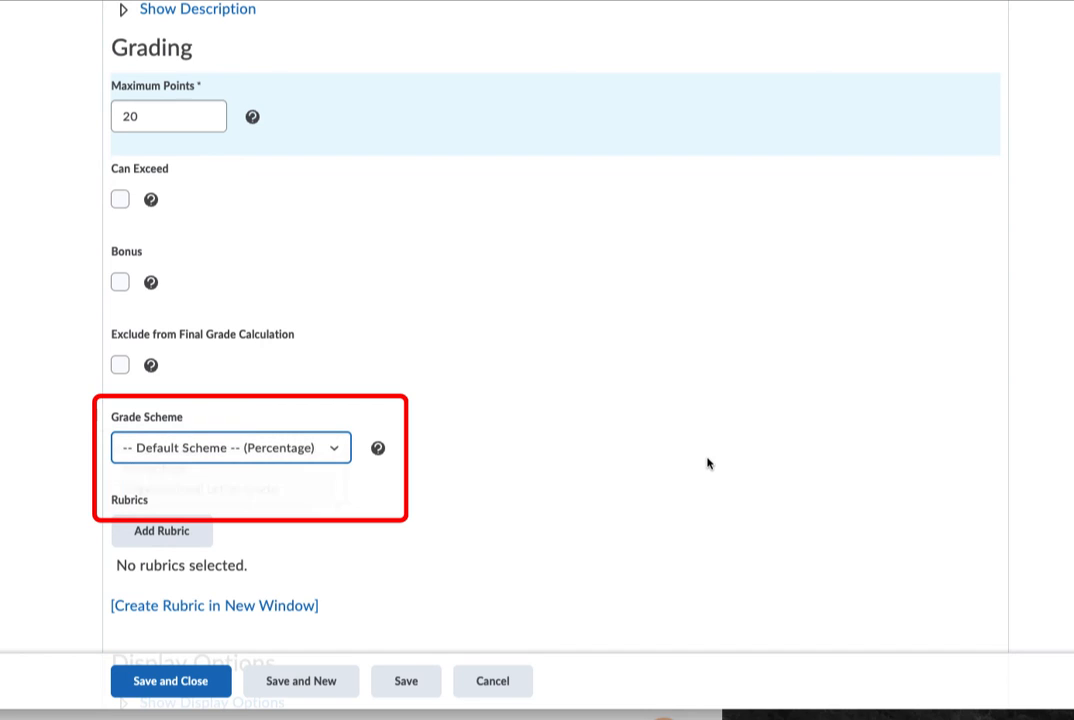
{"action": "scroll", "coordinate": [707, 461], "scroll_direction": "down", "scroll_amount": 2}
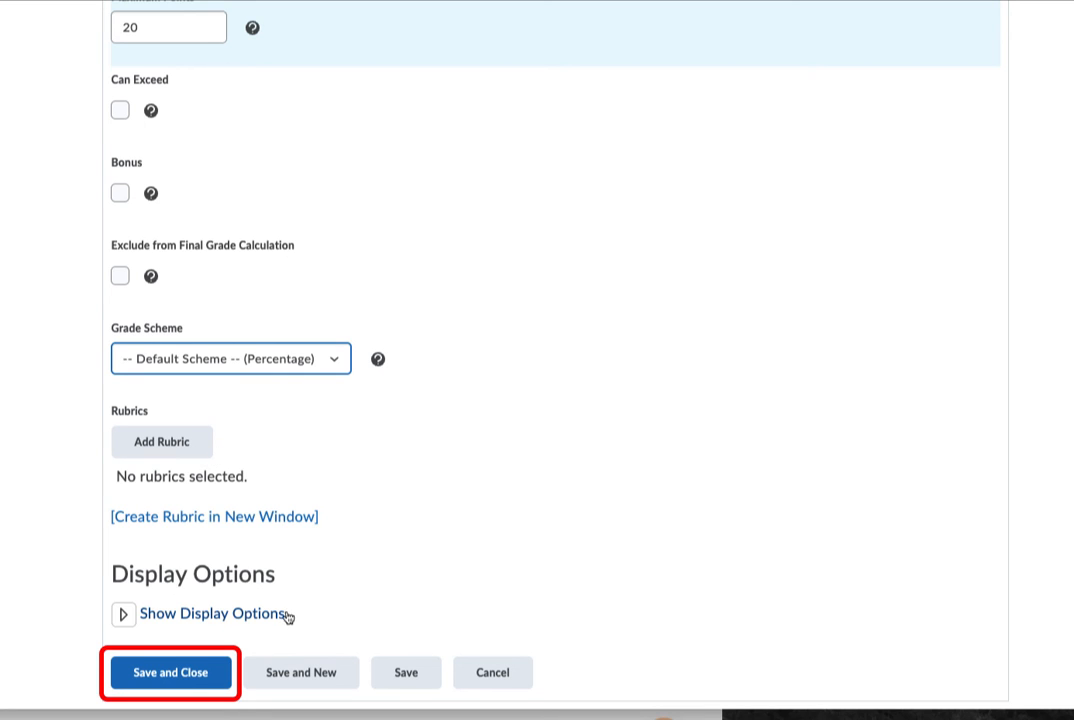
{"action": "left_click", "coordinate": [209, 684]}
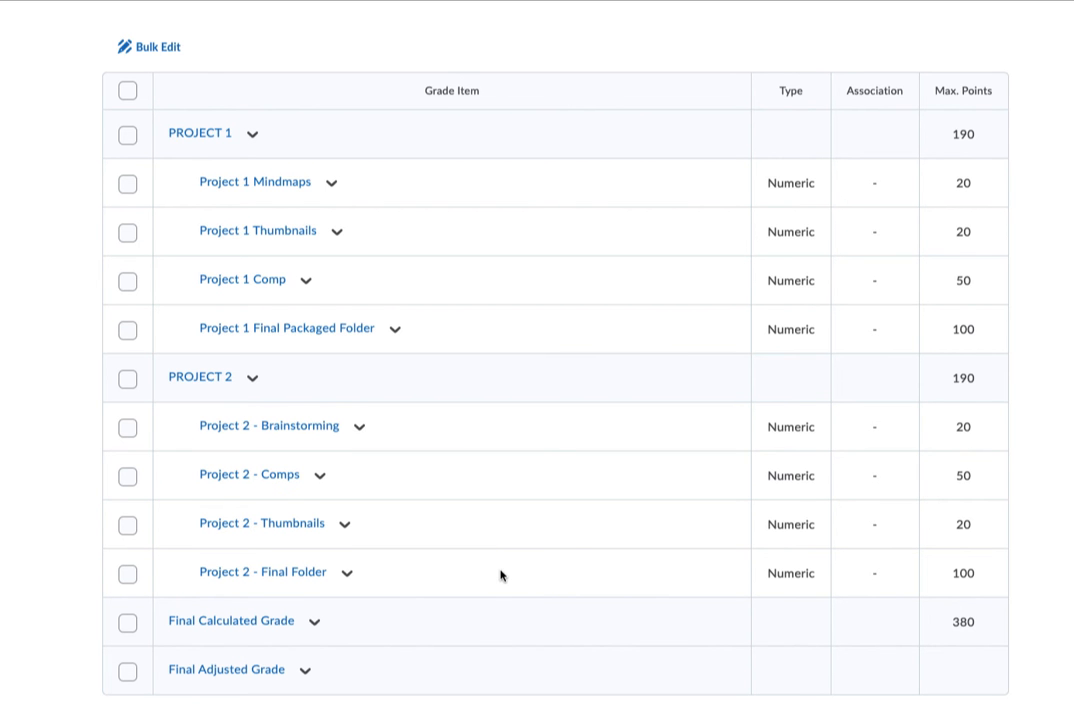
- Open the grade entry view and examine the Project 1, Project 2 and final grade columns for each student
{"action": "scroll", "coordinate": [502, 575], "scroll_direction": "up", "scroll_amount": 1}
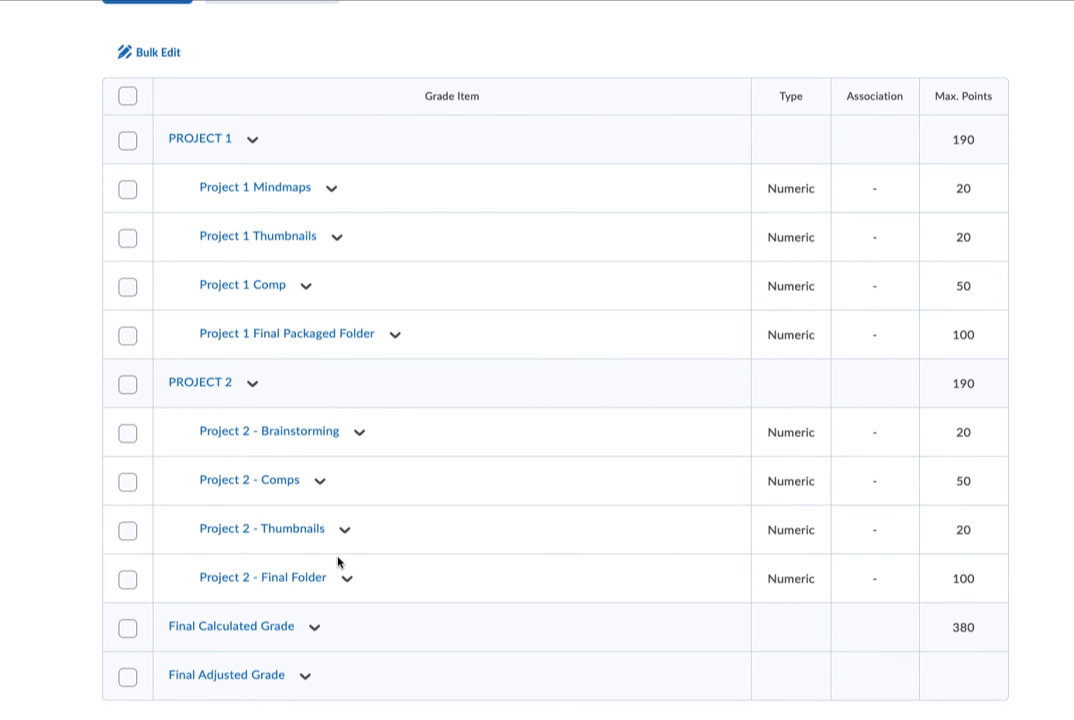
{"action": "scroll", "coordinate": [338, 562], "scroll_direction": "up", "scroll_amount": 3}
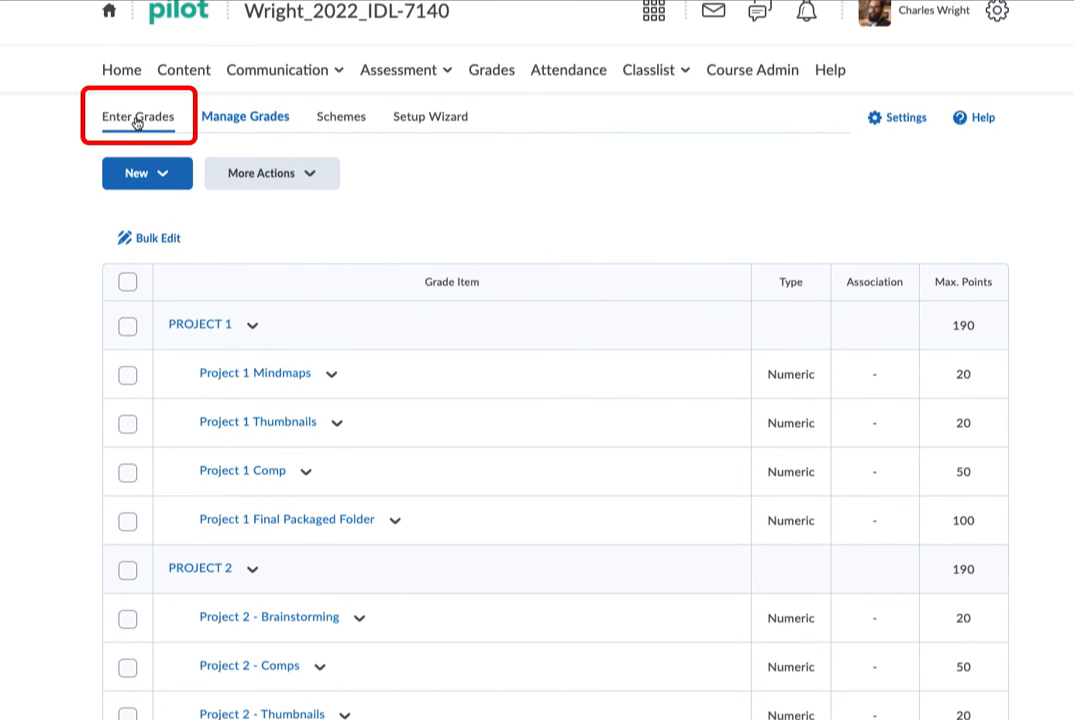
{"action": "left_click", "coordinate": [138, 120]}
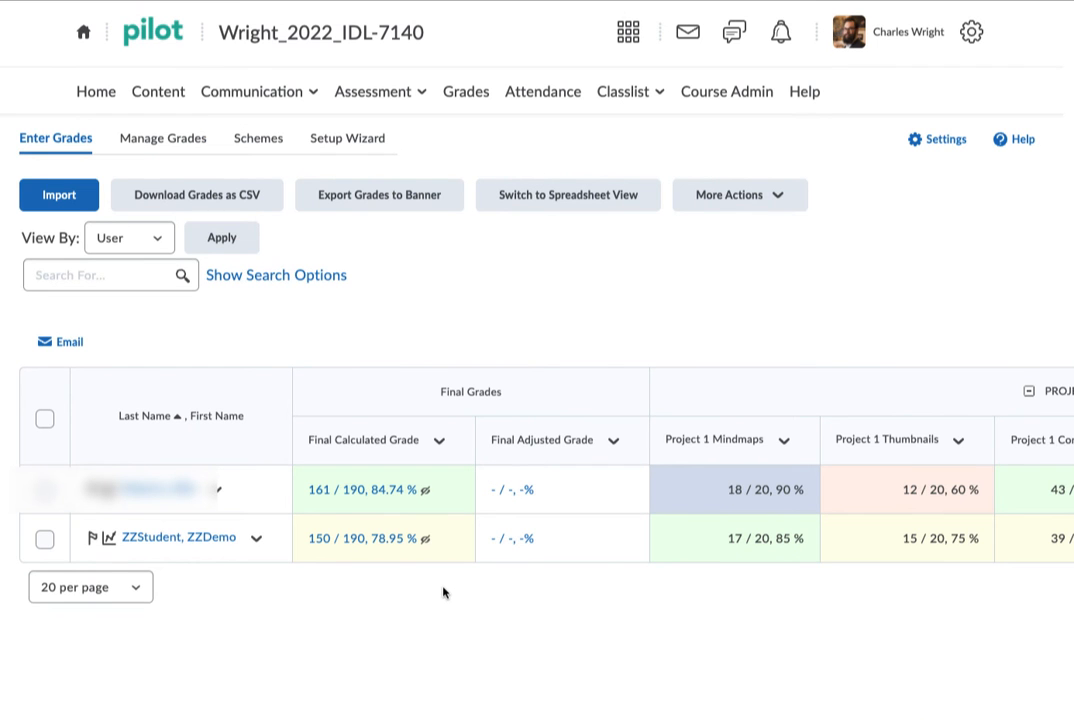
{"action": "scroll", "coordinate": [403, 636], "scroll_direction": "right", "scroll_amount": 3}
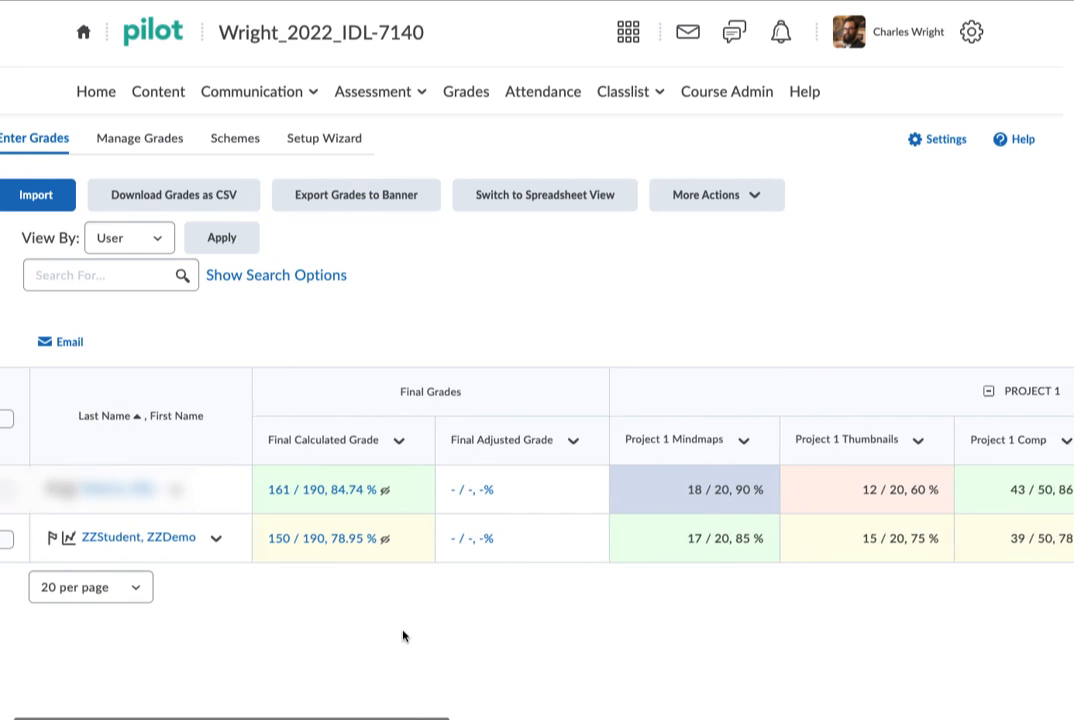
{"action": "scroll", "coordinate": [403, 636], "scroll_direction": "right", "scroll_amount": 5}
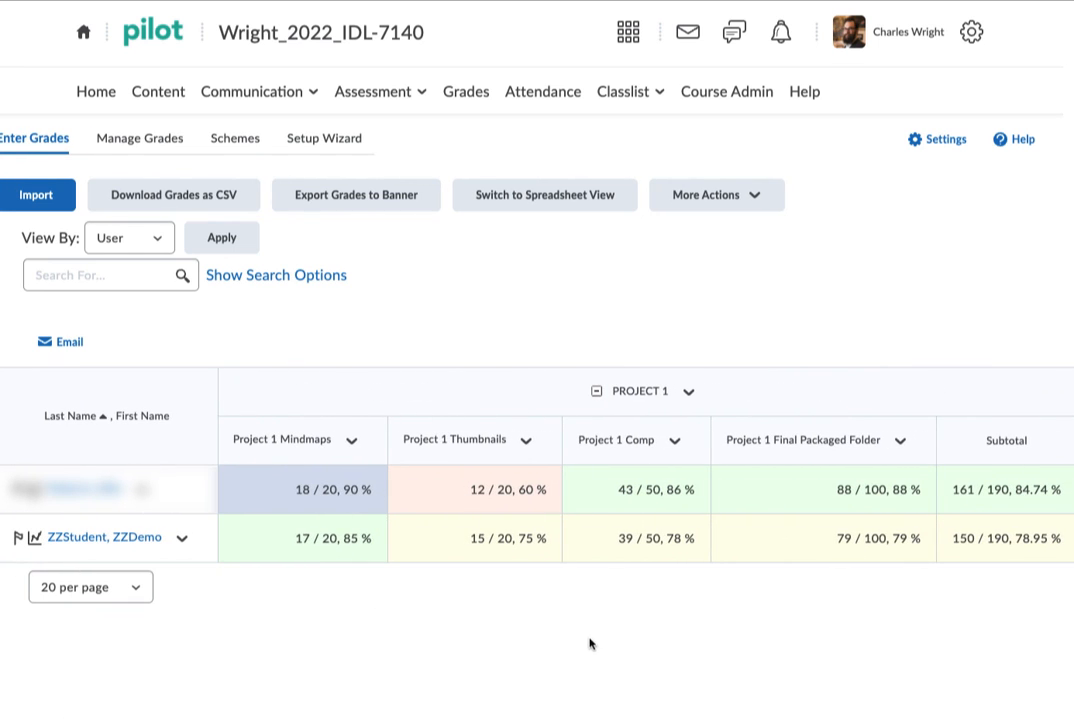
{"action": "scroll", "coordinate": [590, 642], "scroll_direction": "right", "scroll_amount": 2}
{"action": "scroll", "coordinate": [590, 643], "scroll_direction": "right", "scroll_amount": 6}
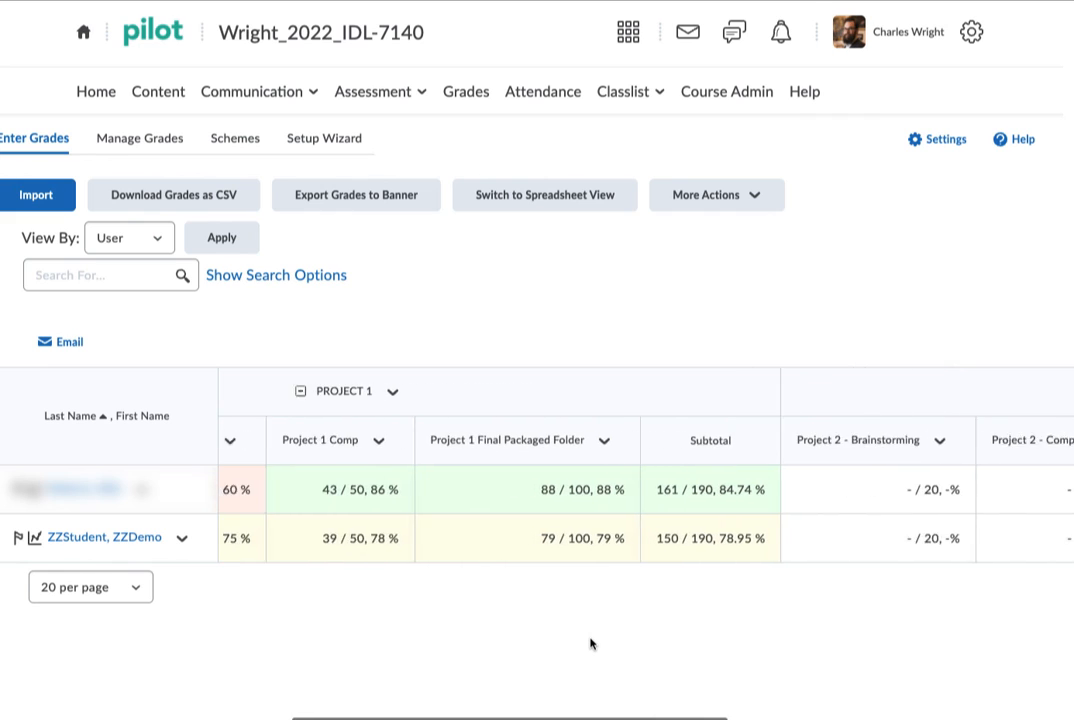
{"action": "scroll", "coordinate": [590, 643], "scroll_direction": "right", "scroll_amount": 3}
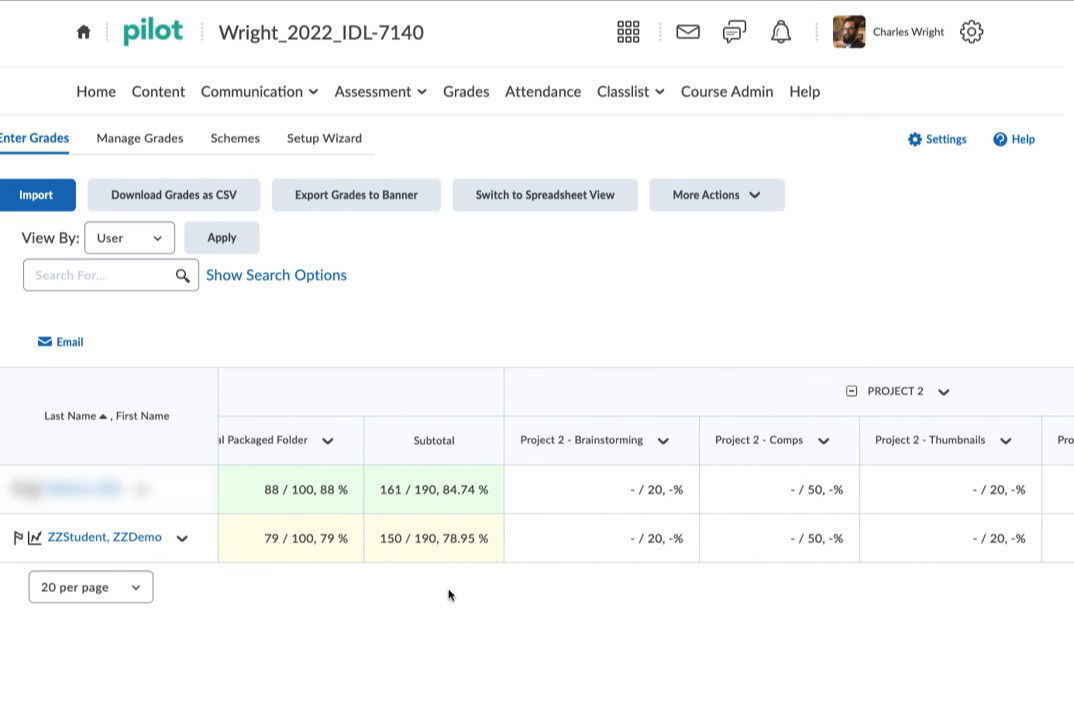
{"action": "scroll", "coordinate": [446, 635], "scroll_direction": "right", "scroll_amount": 10}
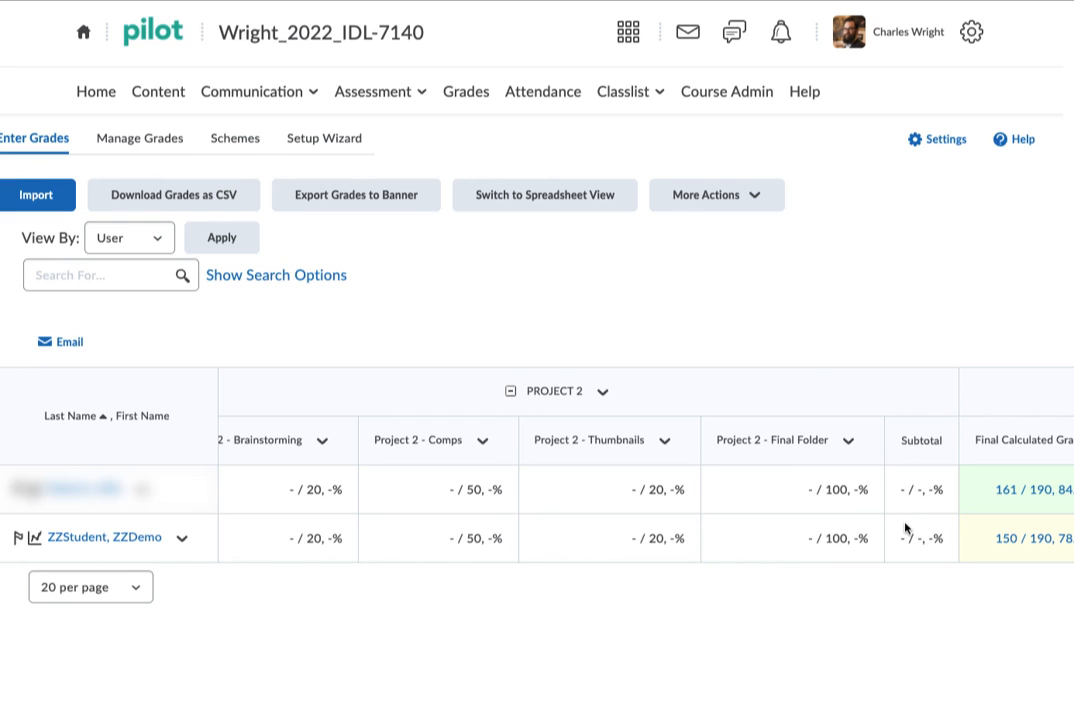
{"action": "scroll", "coordinate": [906, 530], "scroll_direction": "right", "scroll_amount": 1}
{"action": "scroll", "coordinate": [906, 530], "scroll_direction": "right", "scroll_amount": 7}
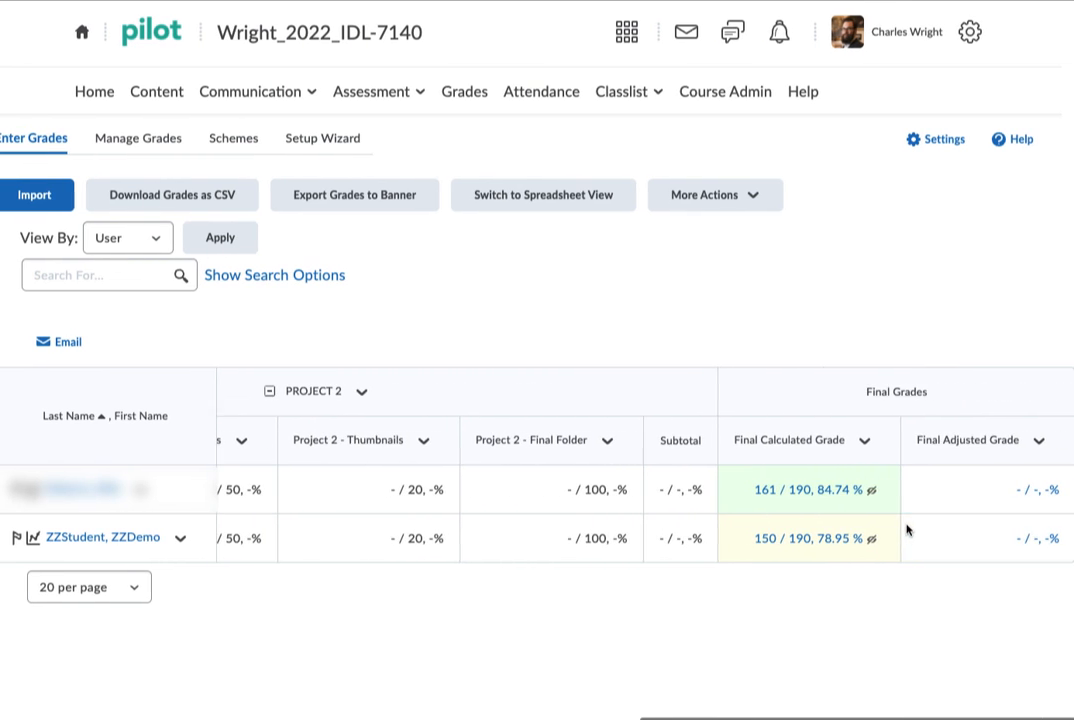